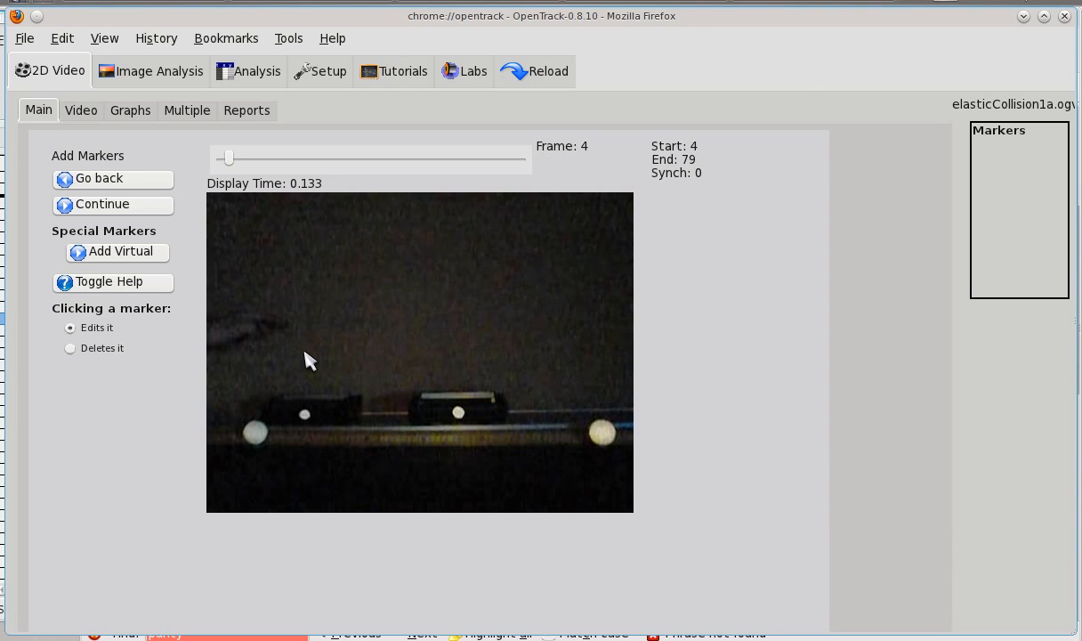
- Add a marker named left with a mass of 0.506 kg on the left cart's white dot, and review its parameters
click(305, 414)
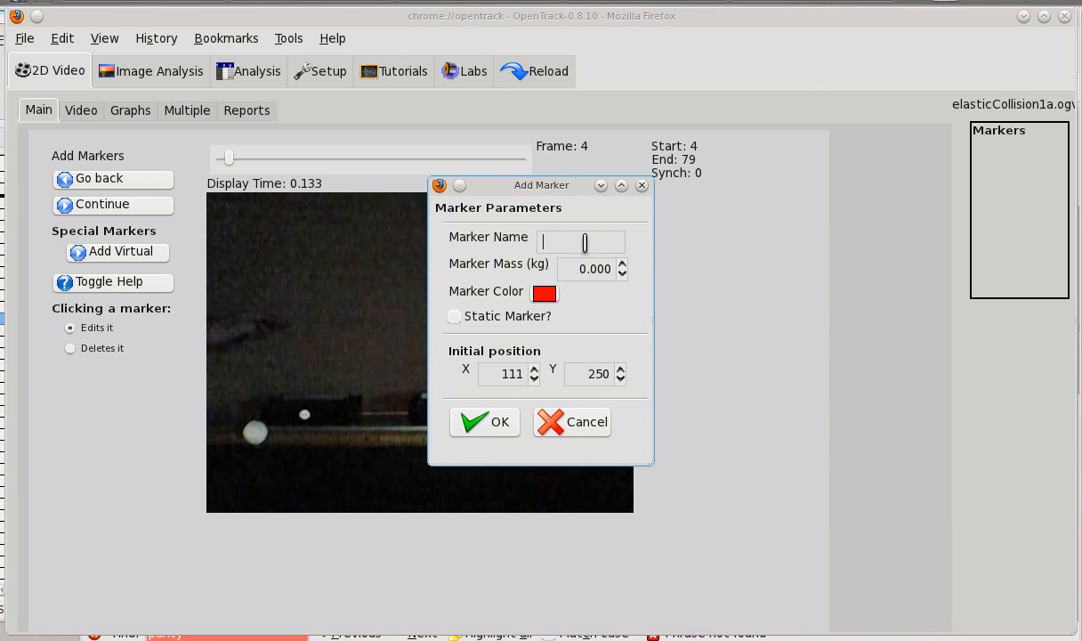
text(left)
key(Tab)
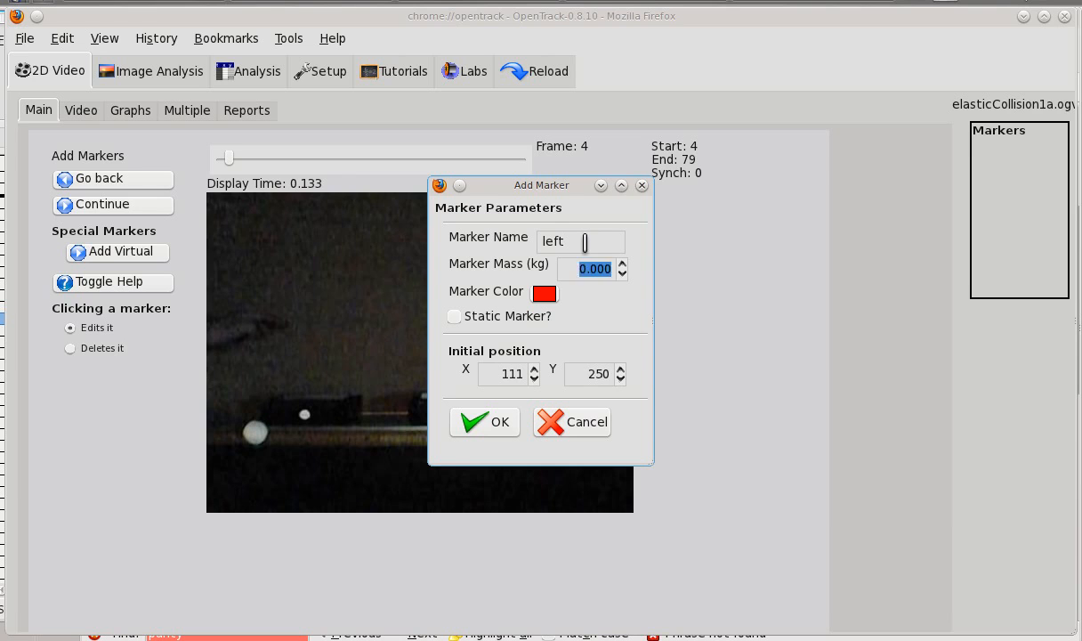
text(0.506)
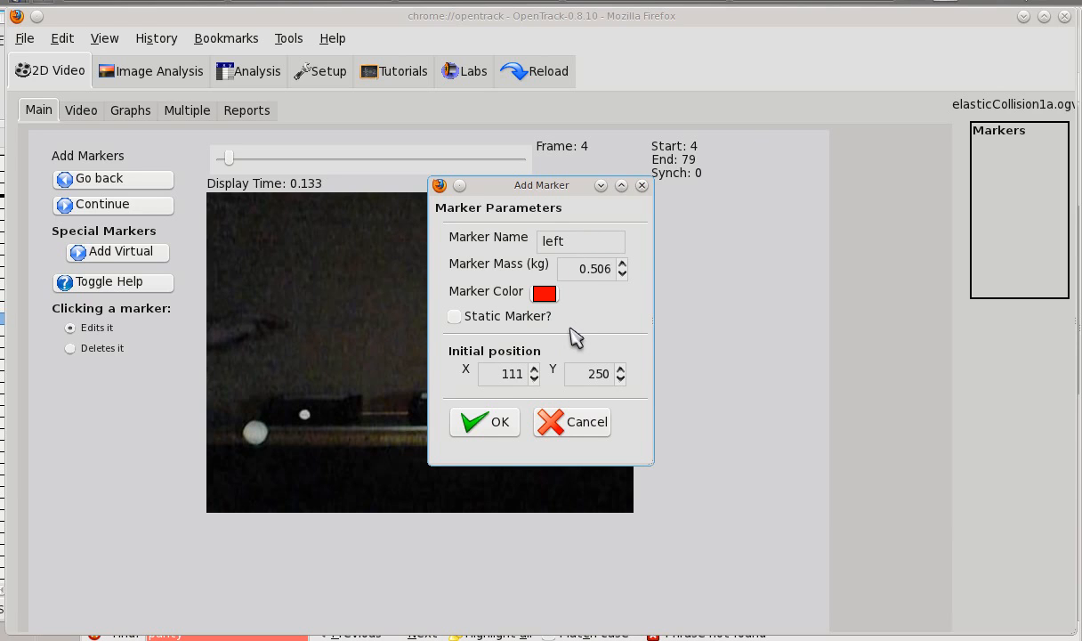
click(499, 426)
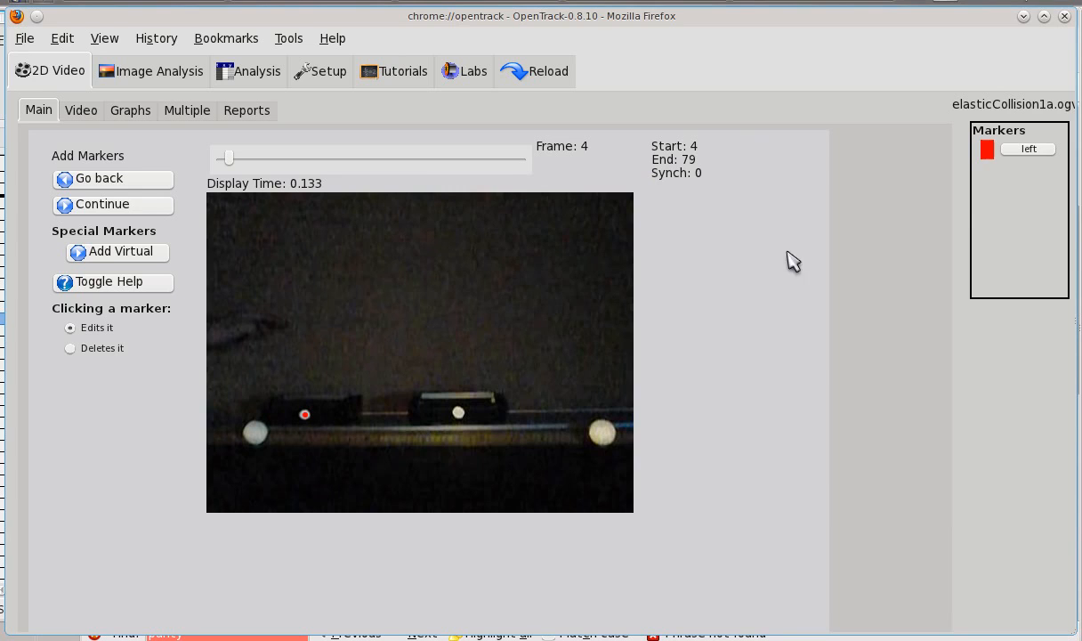
click(1030, 150)
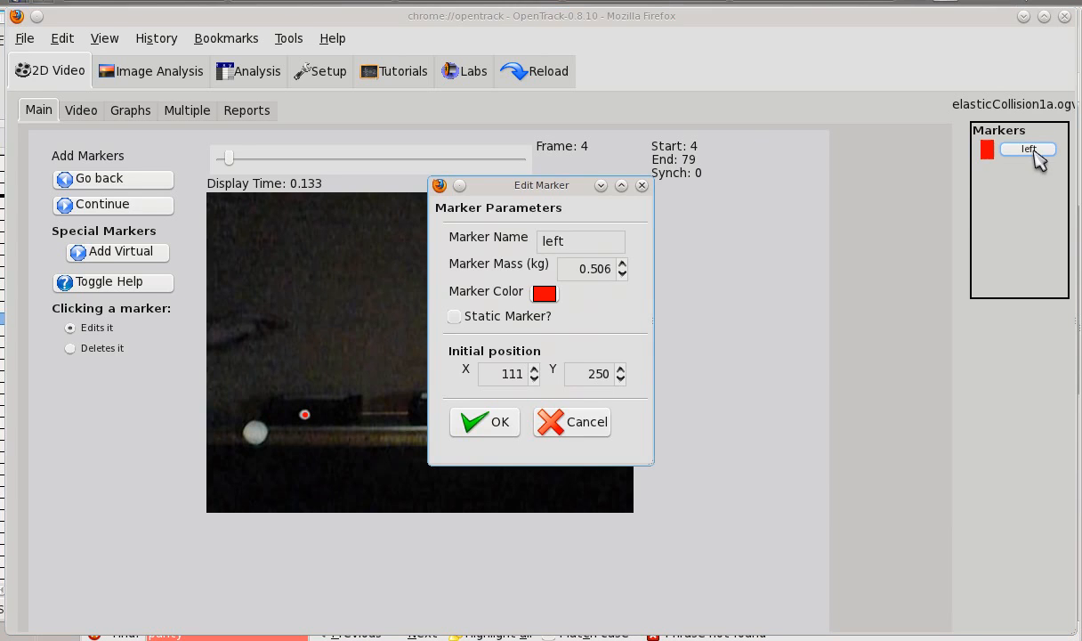
click(574, 422)
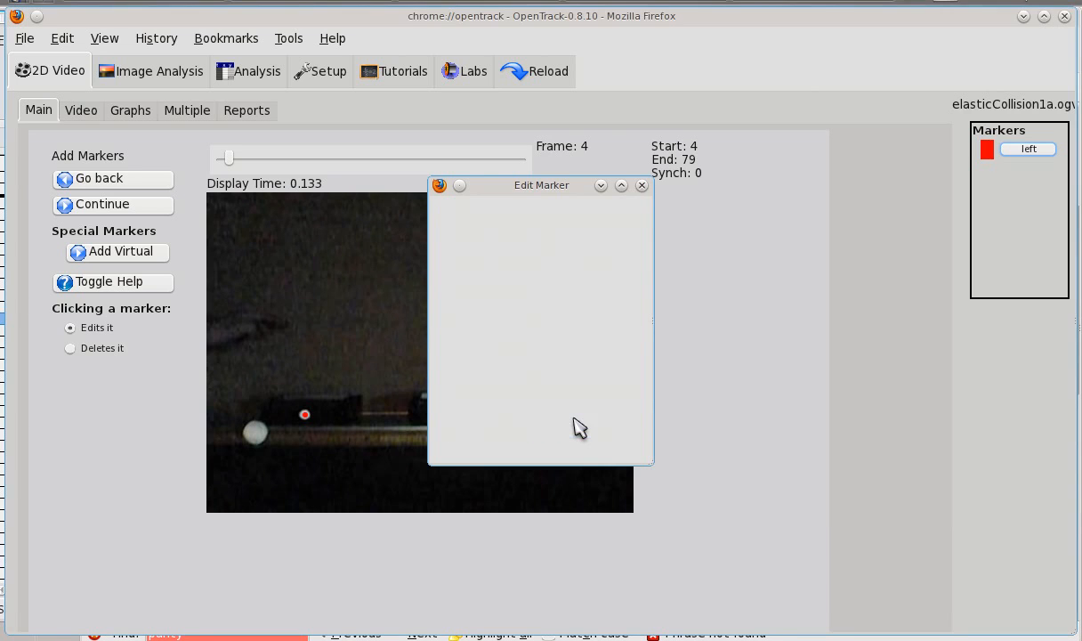
- Add a blue marker named right with a mass of 0.506 kg on the right cart's white dot
click(461, 416)
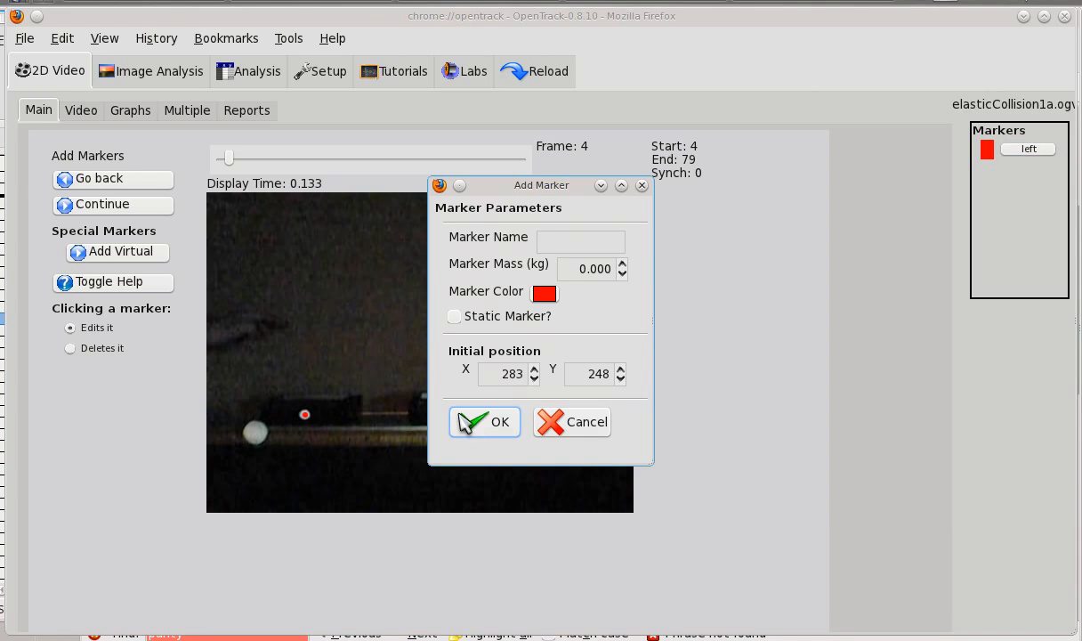
click(553, 239)
text(ri)
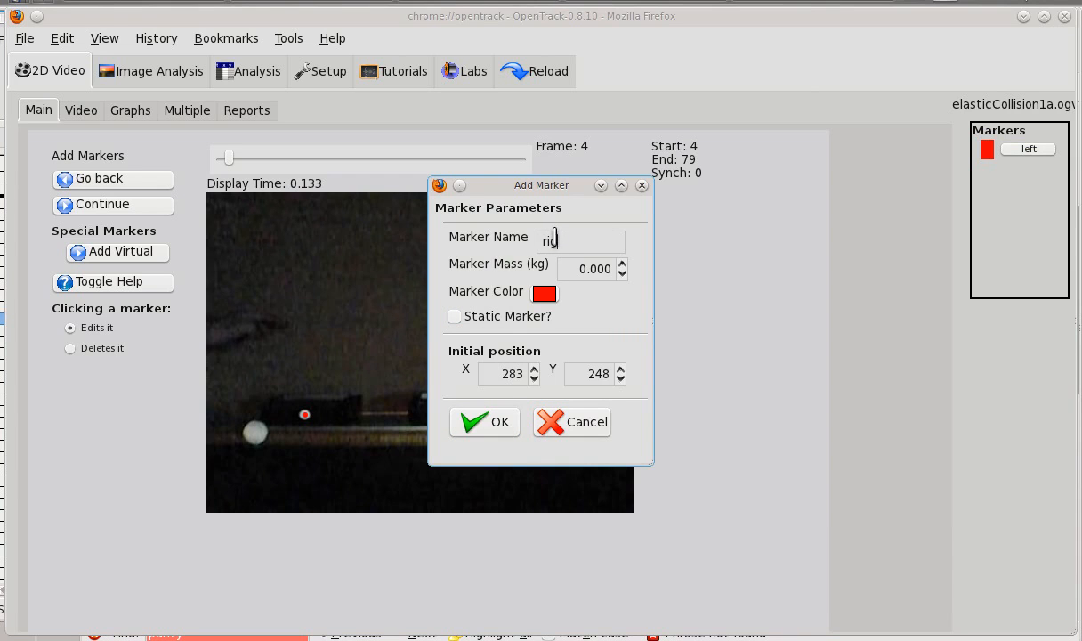
text(ght)
key(Tab)
text(0.506)
click(545, 296)
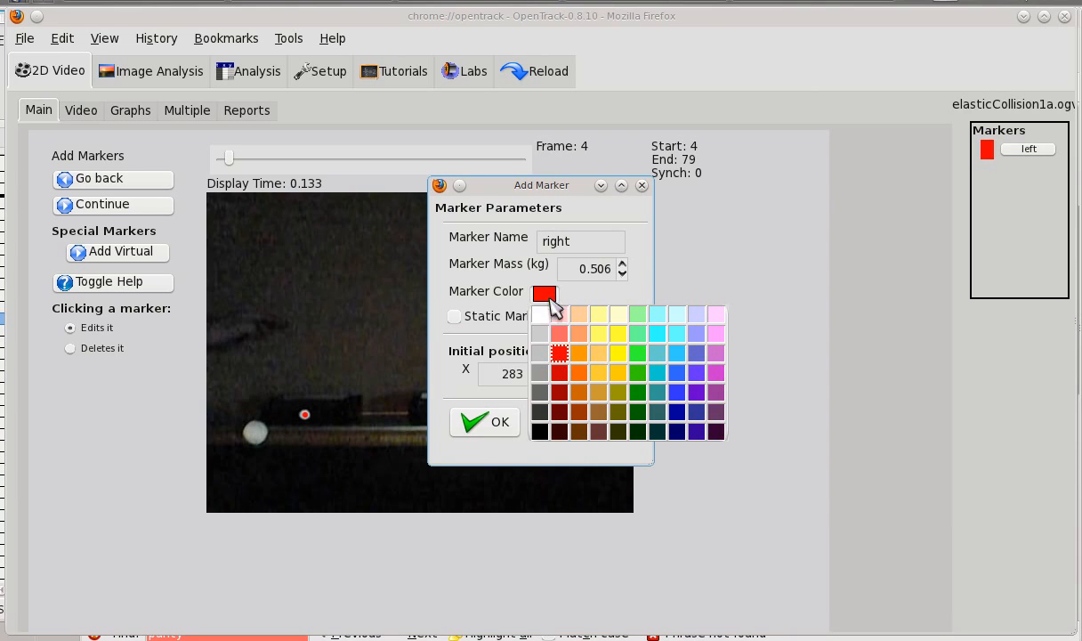
click(677, 374)
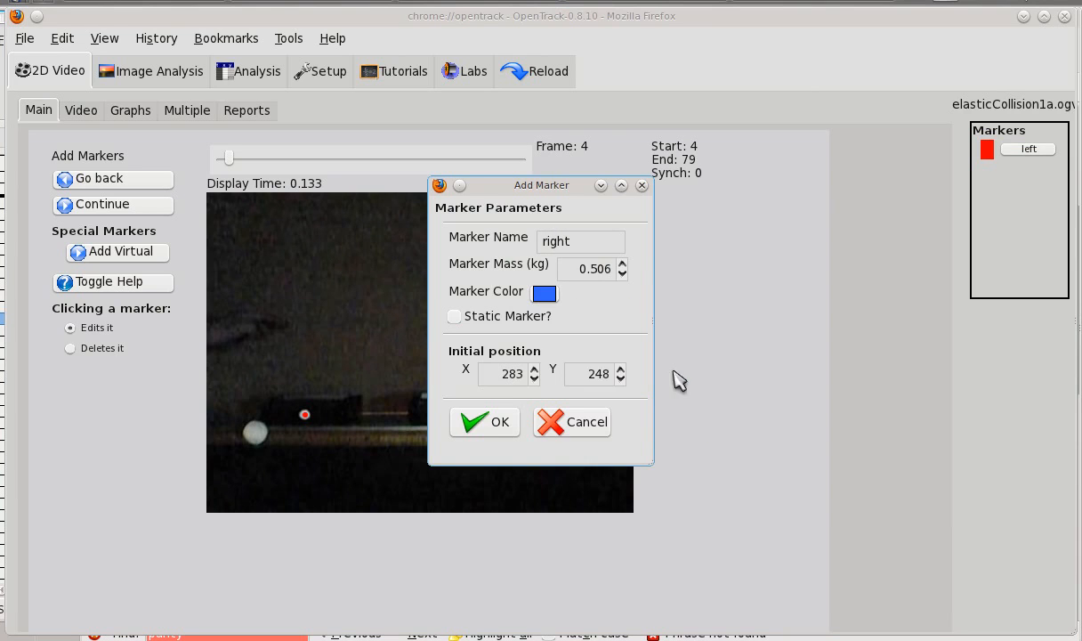
click(480, 424)
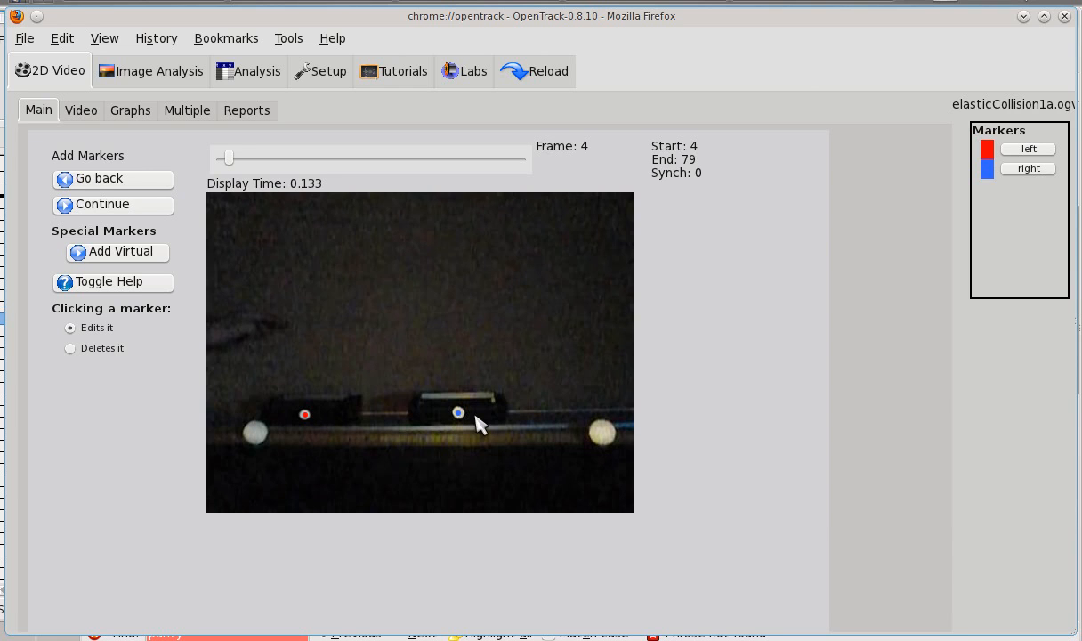
- Add an orange static marker named staticLeft on the large white dot at the left end of the track
click(255, 432)
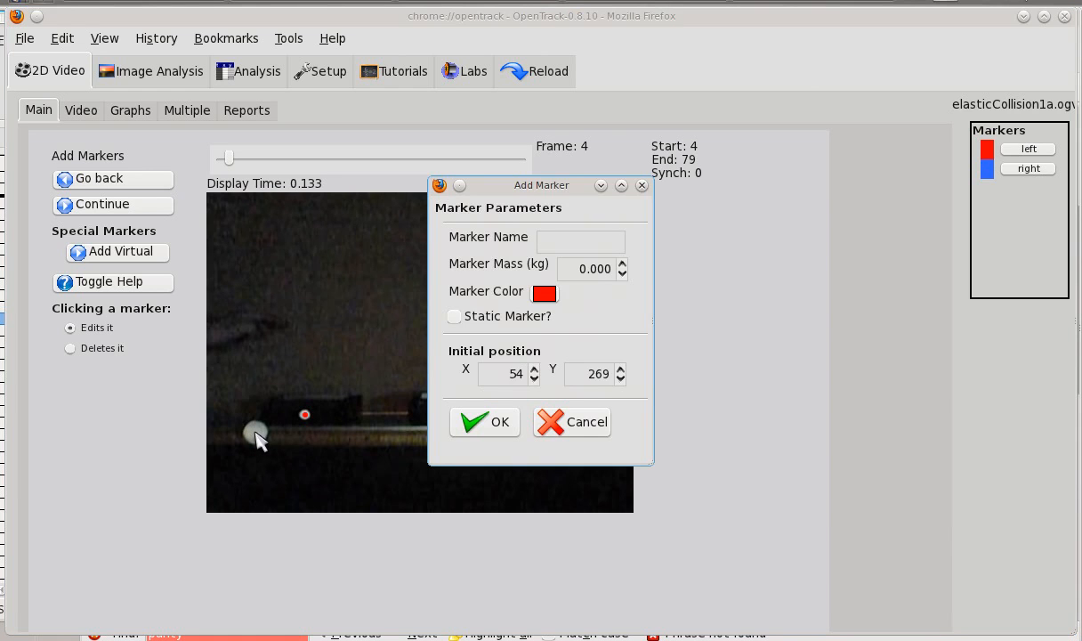
click(572, 235)
text(staticLeft)
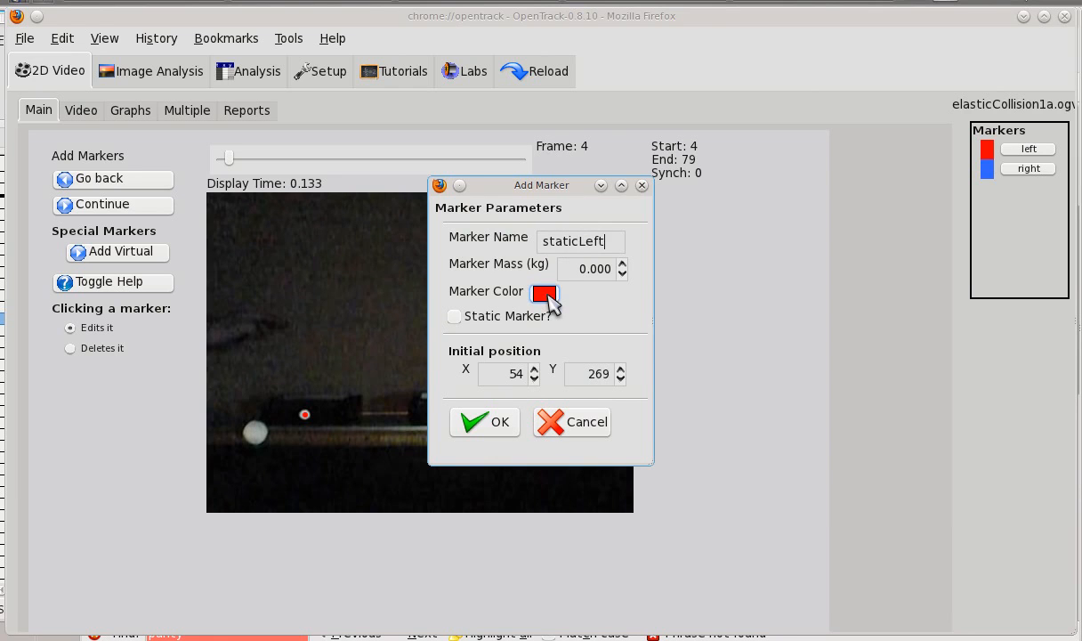
click(544, 293)
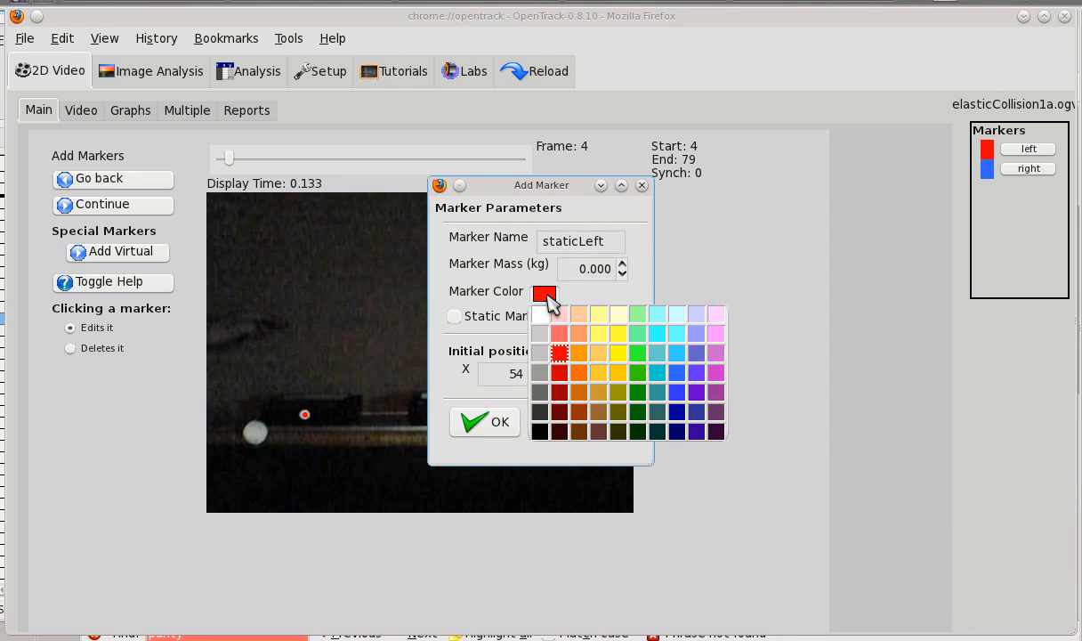
click(577, 358)
click(455, 316)
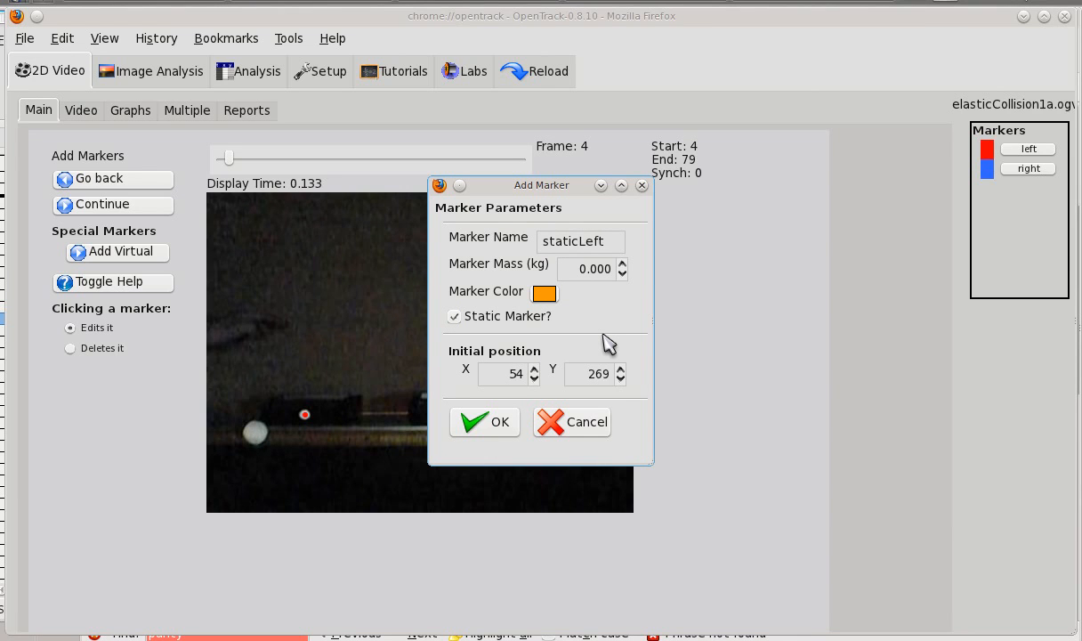
click(494, 420)
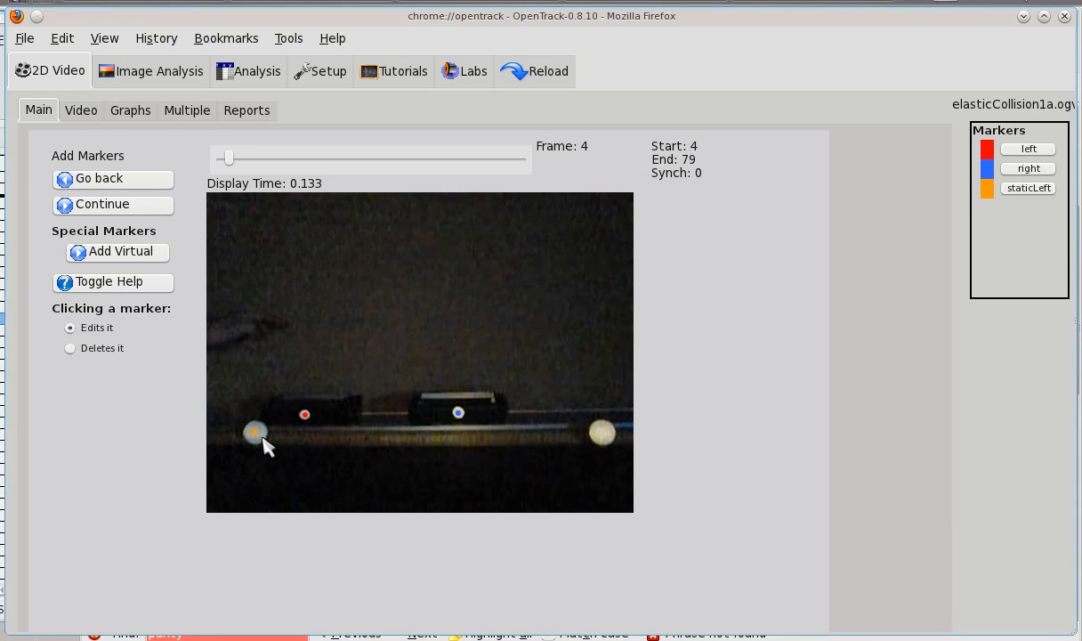
- Add a green static marker named staticRight on the large white dot at the right end of the track
click(603, 434)
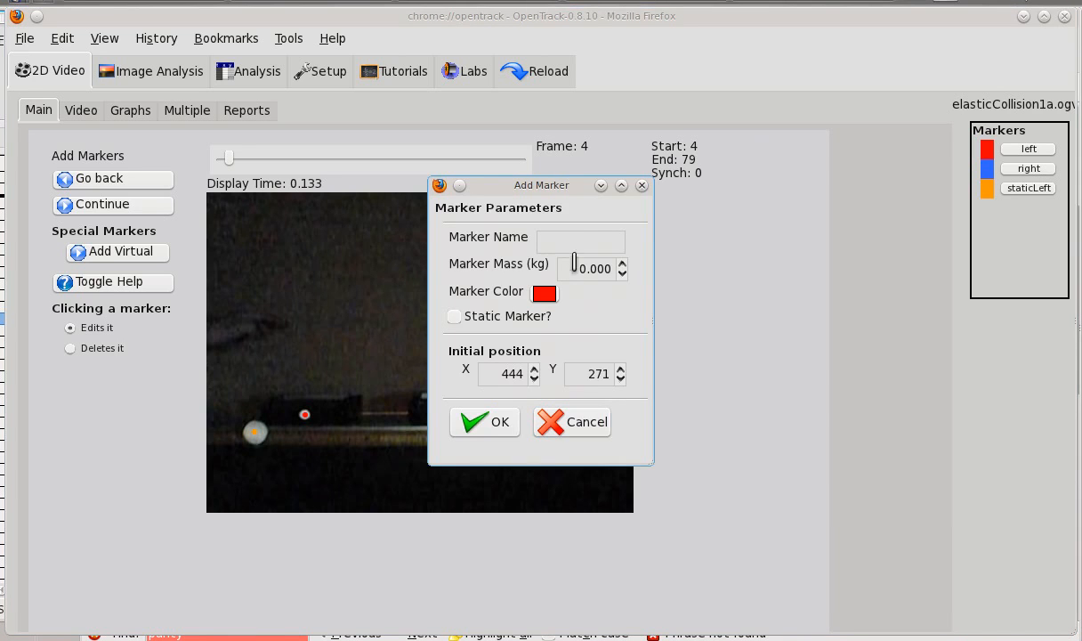
click(547, 239)
text(staticRight)
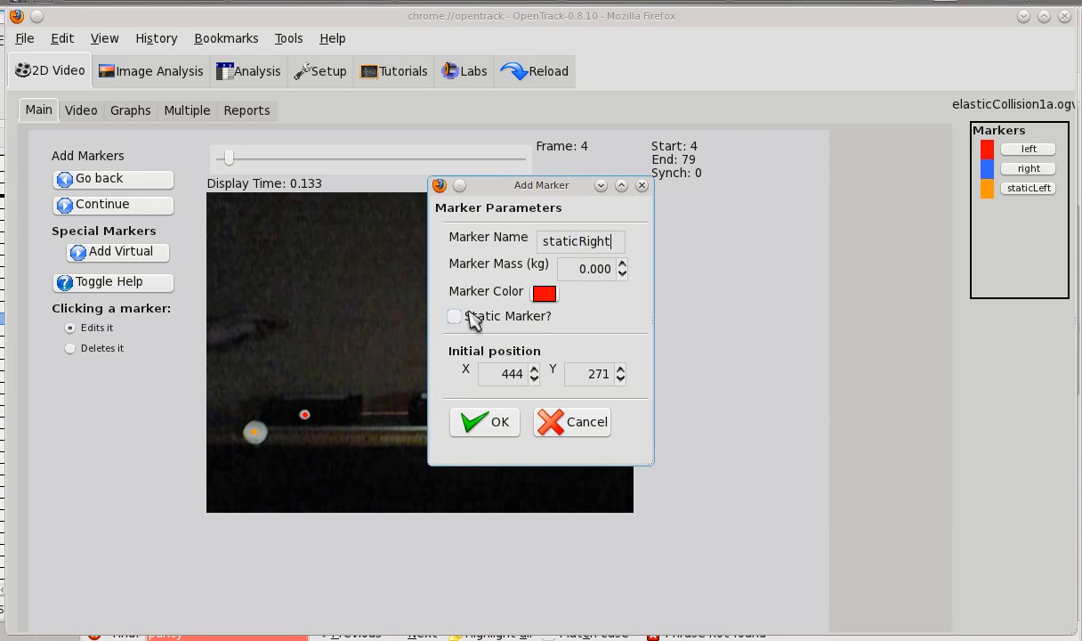
click(545, 295)
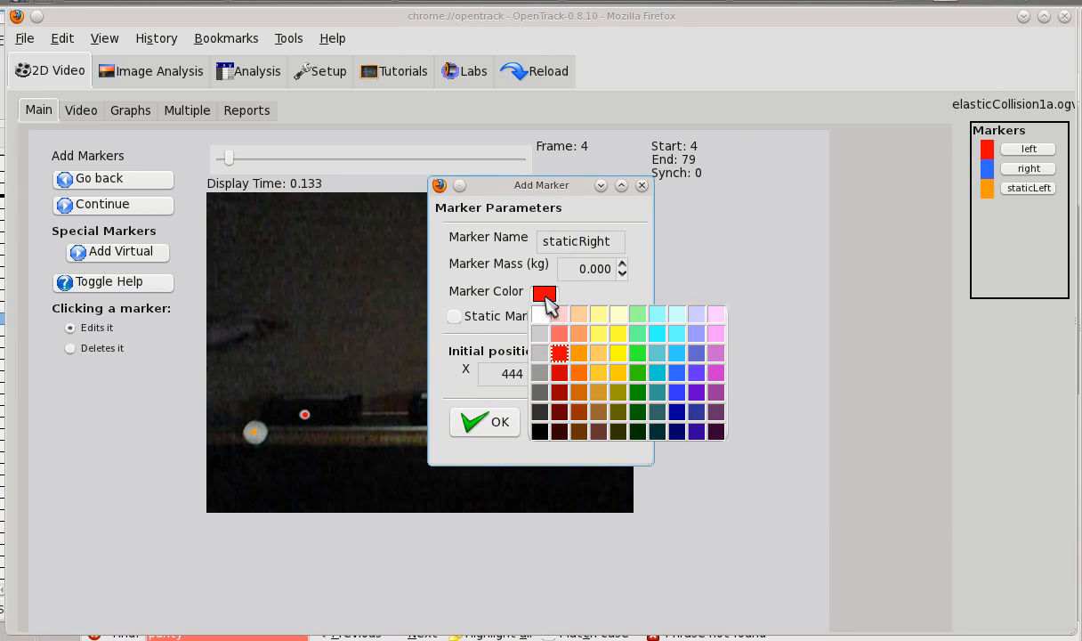
click(638, 353)
click(454, 317)
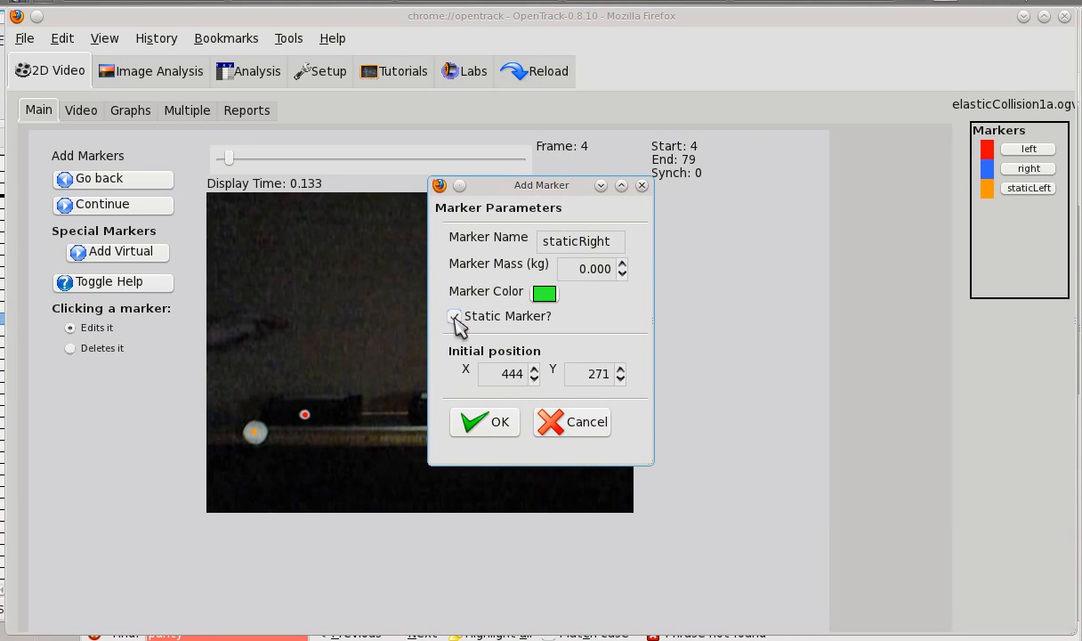
click(487, 424)
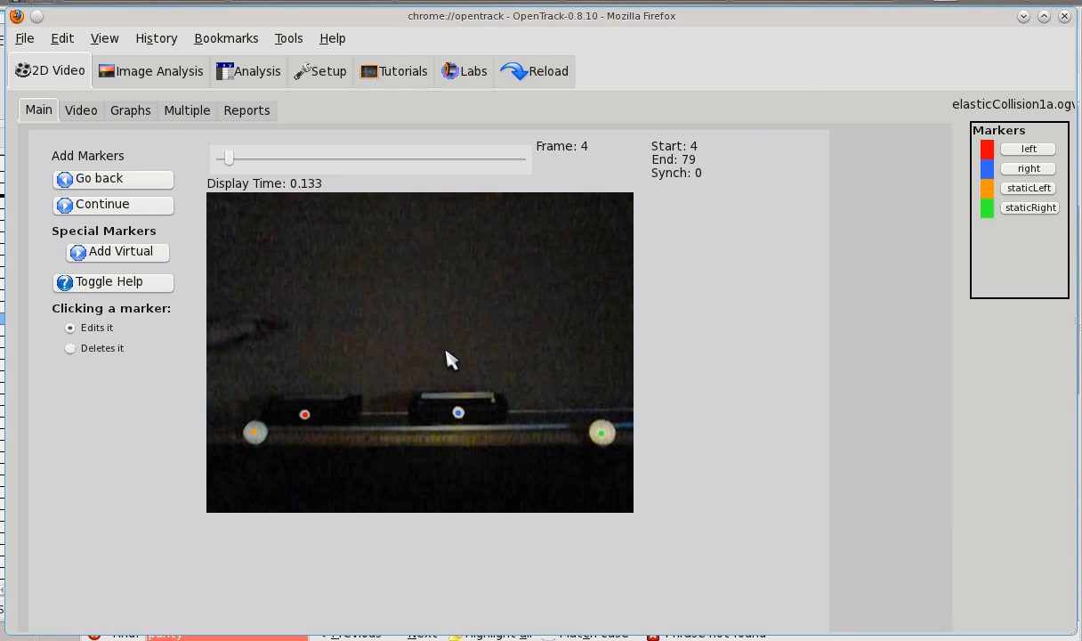
- Add a virtual marker named COM from the left and right markers, using their mass sum
click(165, 255)
mouse_move(514, 156)
mouse_down()
mouse_move(531, 126)
mouse_move(670, 106)
mouse_move(724, 118)
mouse_move(672, 98)
mouse_move(696, 89)
mouse_move(671, 58)
mouse_up()
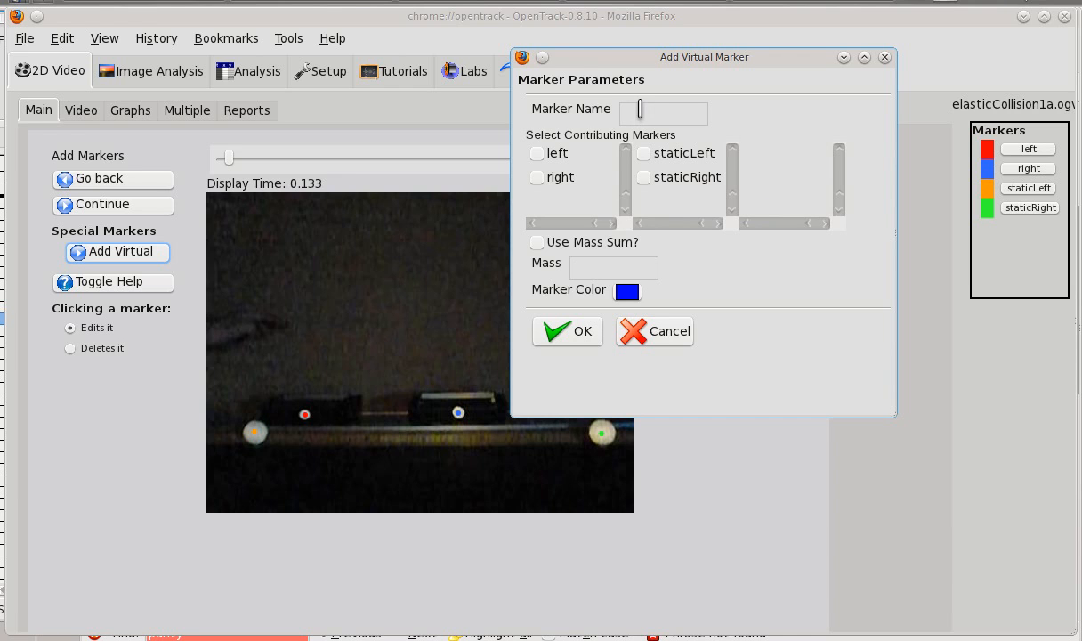
text(COM)
click(539, 154)
click(538, 178)
click(537, 243)
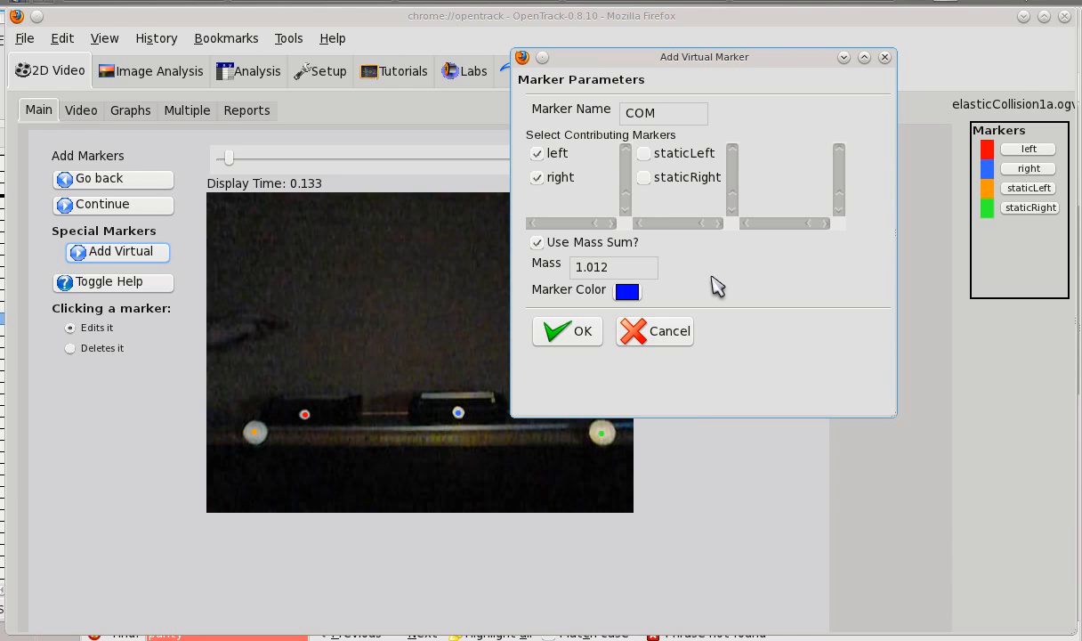
click(586, 335)
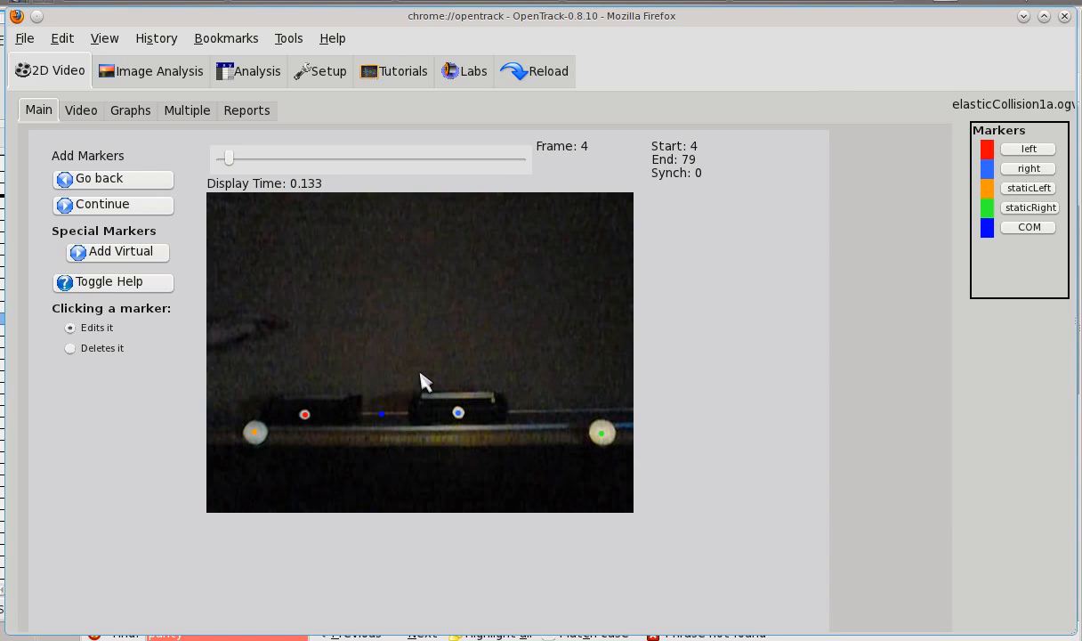
- Set up another virtual marker with COM and staticLeft as contributing markers and a golden yellow color
click(112, 264)
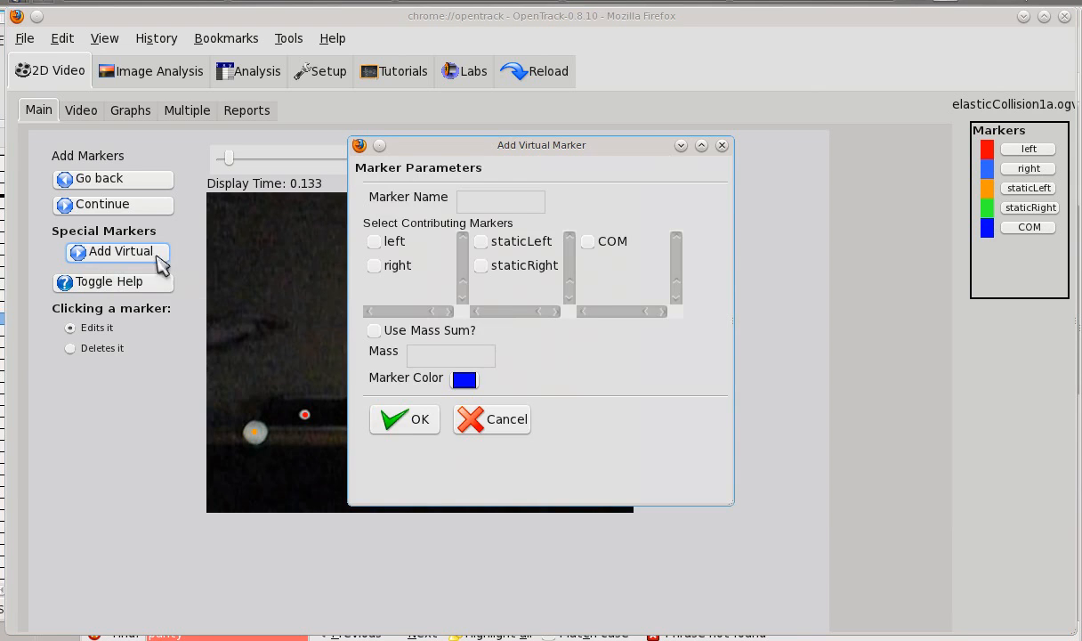
mouse_move(602, 153)
mouse_down()
mouse_move(807, 155)
mouse_move(741, 149)
mouse_up()
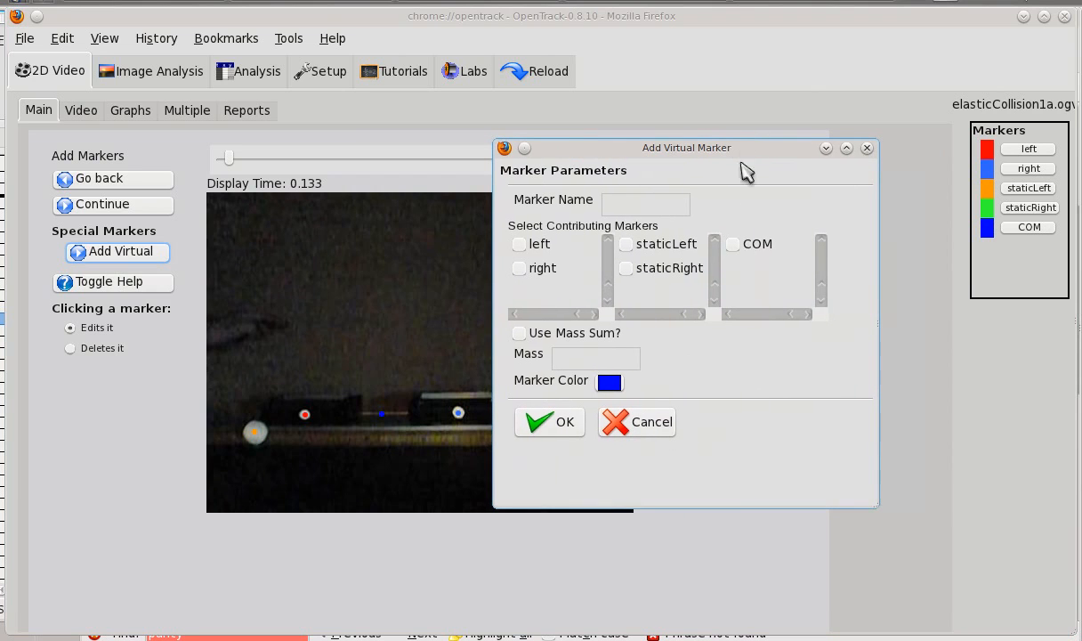
click(734, 244)
click(628, 247)
click(609, 382)
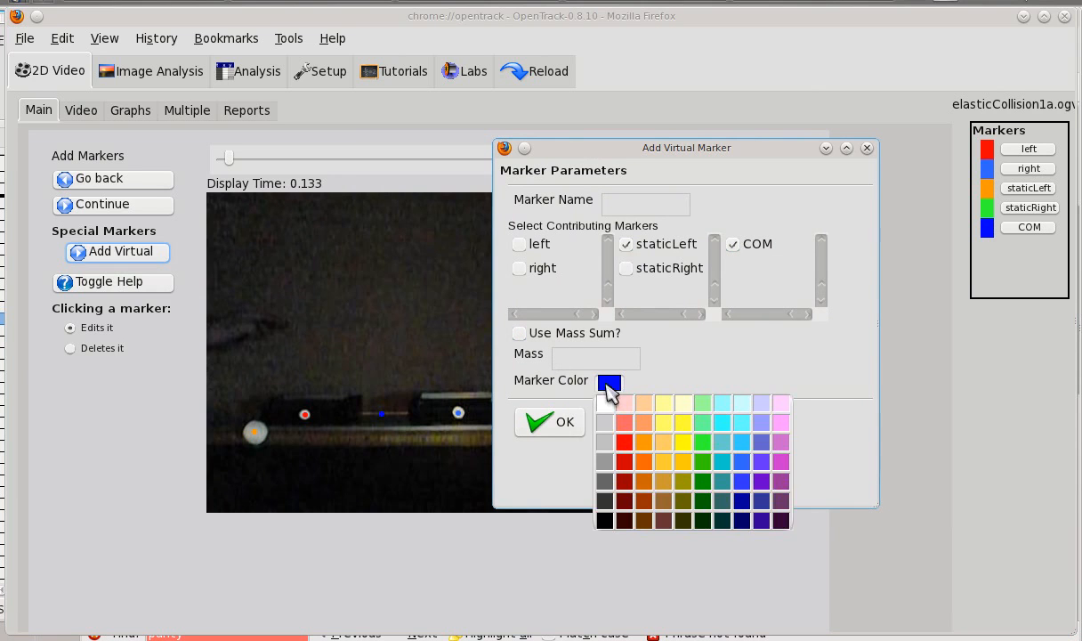
click(762, 481)
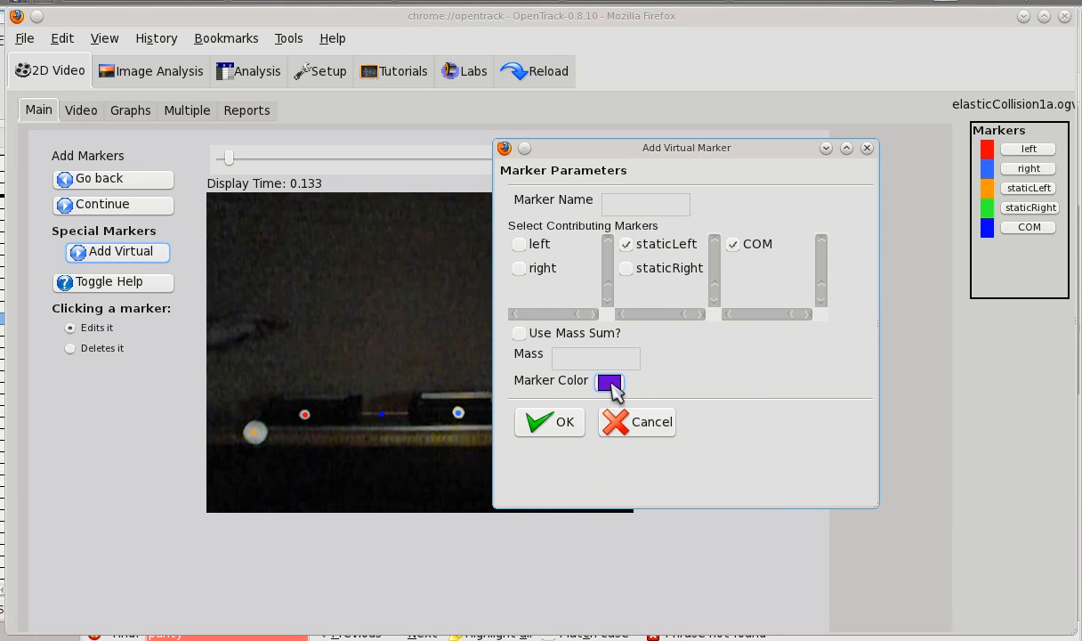
click(612, 384)
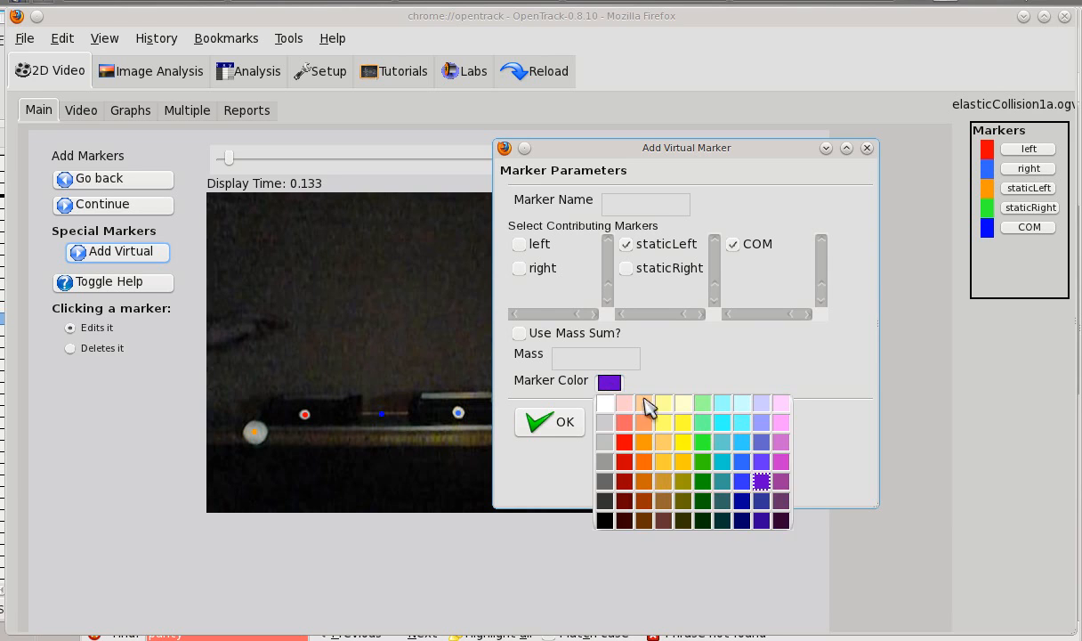
click(686, 454)
- Name the new virtual marker virtual2 and add it to the video
click(545, 420)
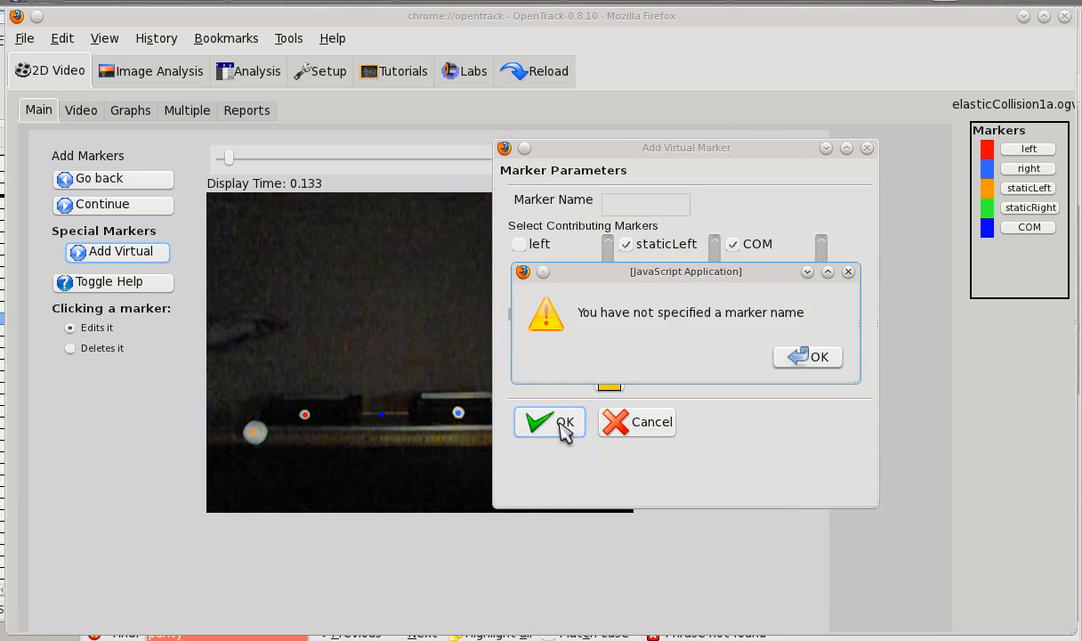
click(779, 358)
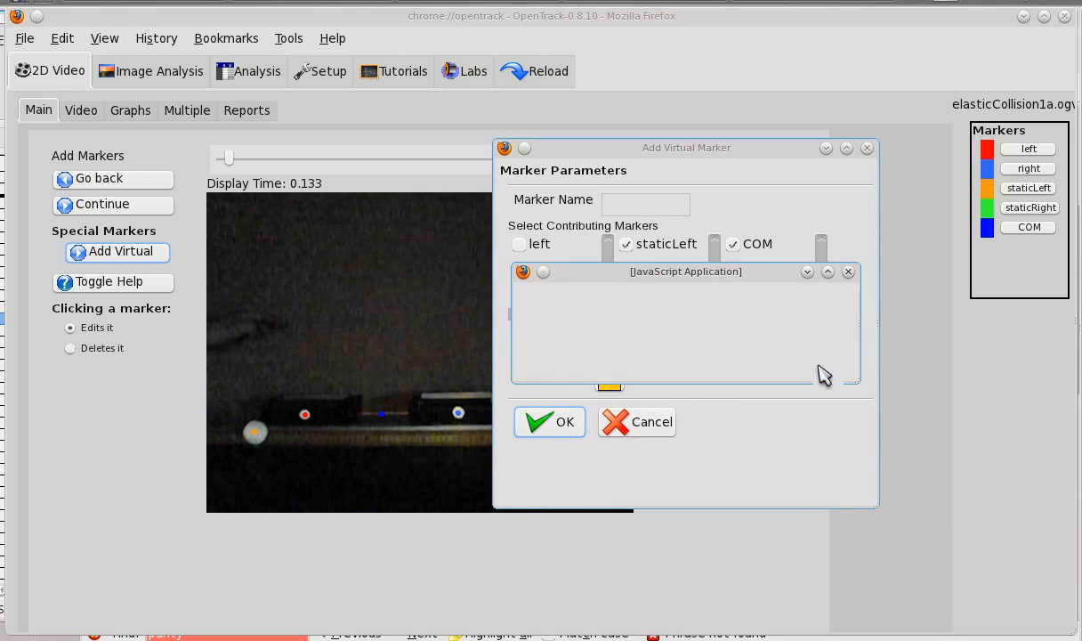
click(654, 206)
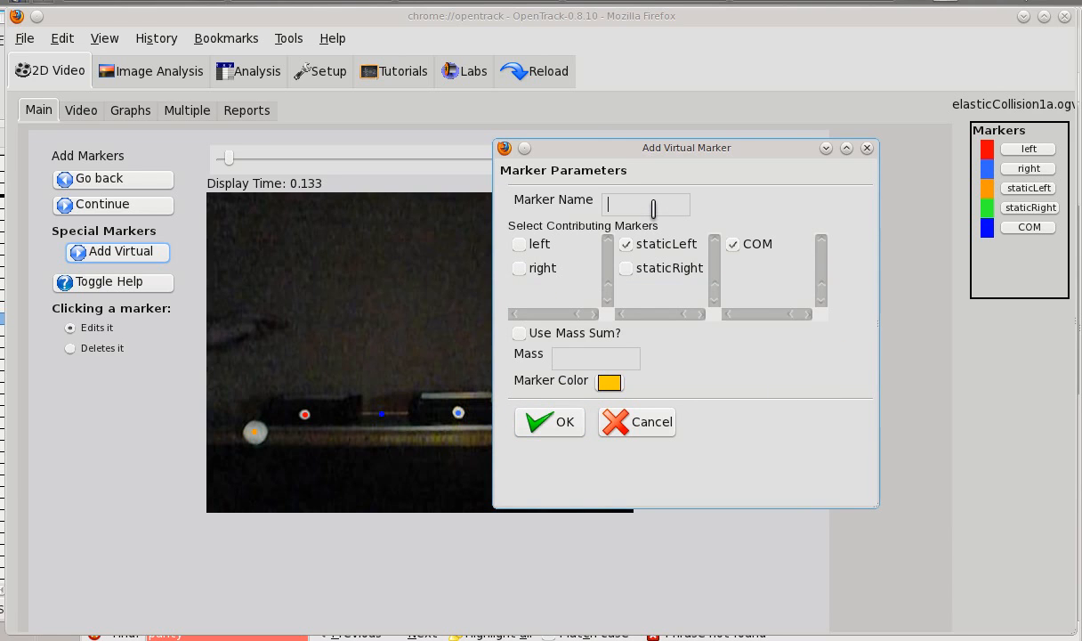
text(virtual2)
click(552, 427)
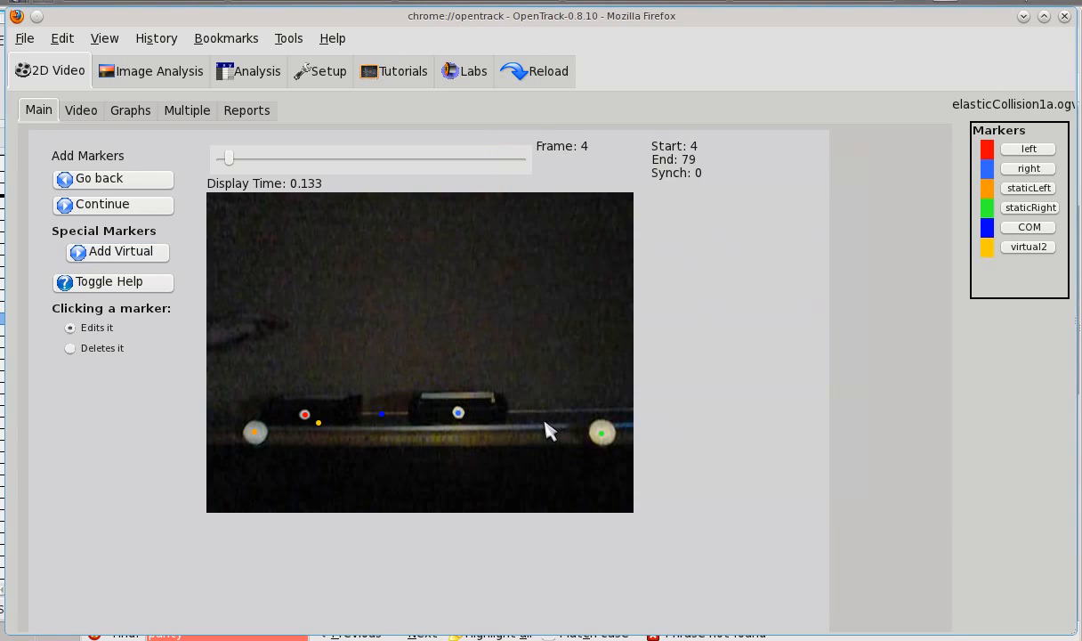